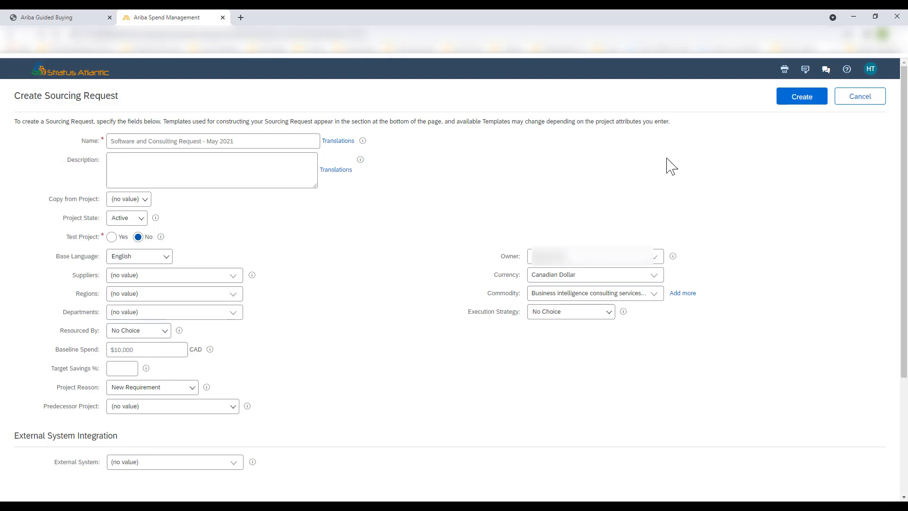
Create the sourcing request 'Software and Consulting Request - May 2021' with the entered settings
click(813, 104)
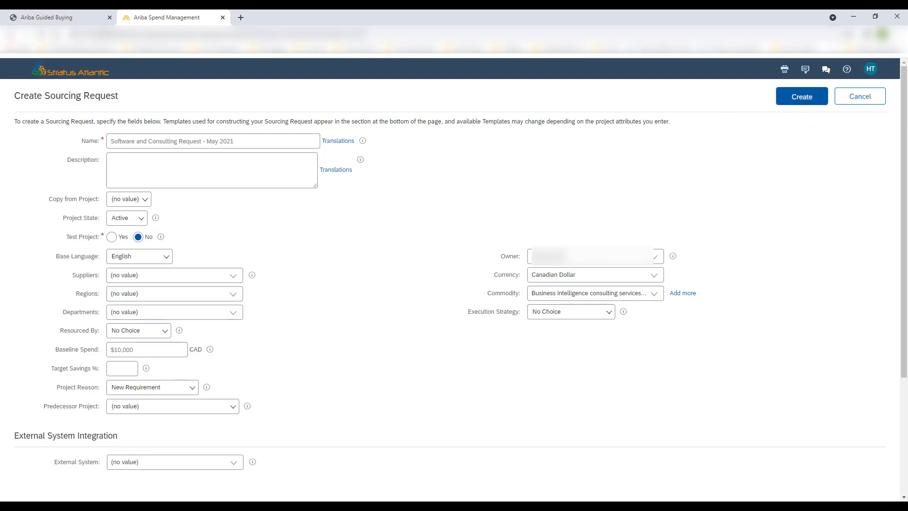
click(220, 136)
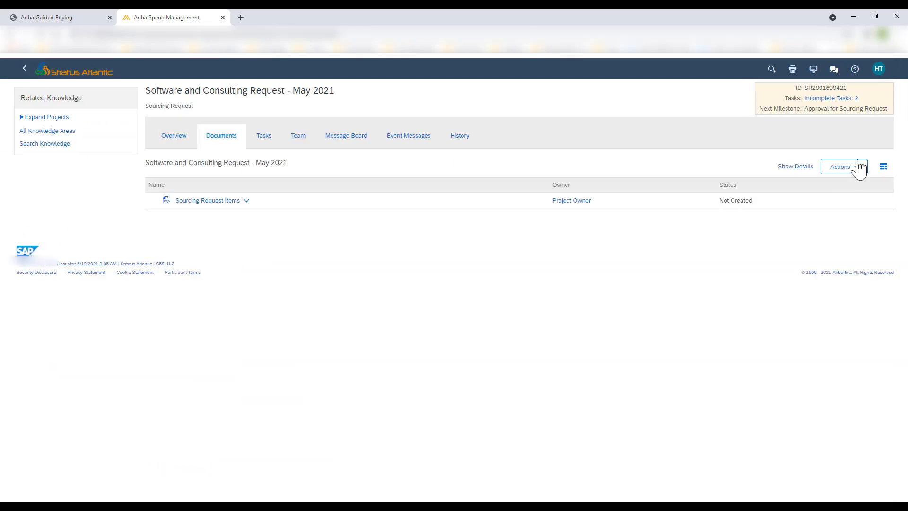
Upload a file as a new document in the sourcing request's documents
click(841, 175)
click(842, 215)
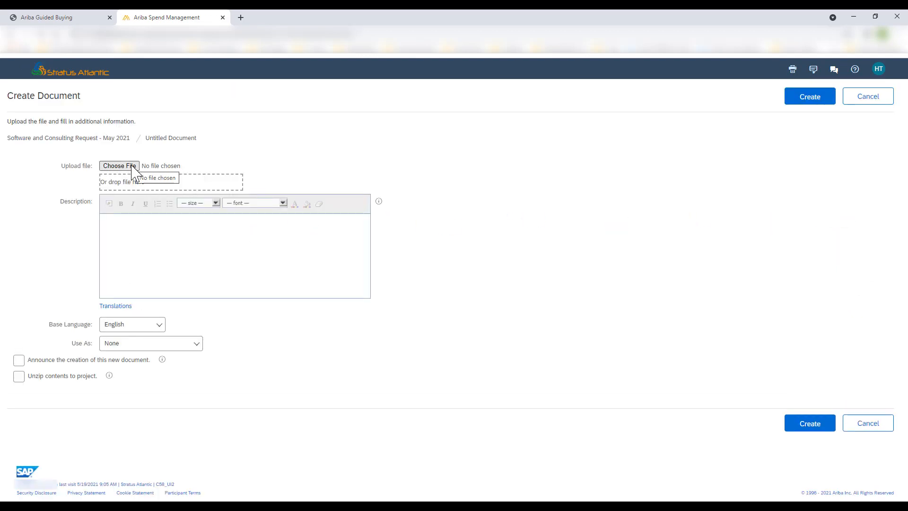
click(134, 167)
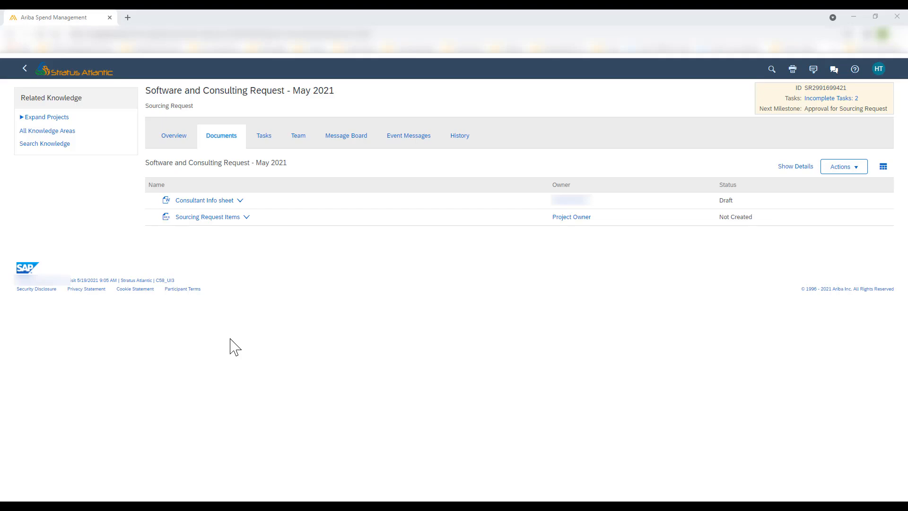
Review the sourcing request's overview details, documents list and tasks
click(173, 145)
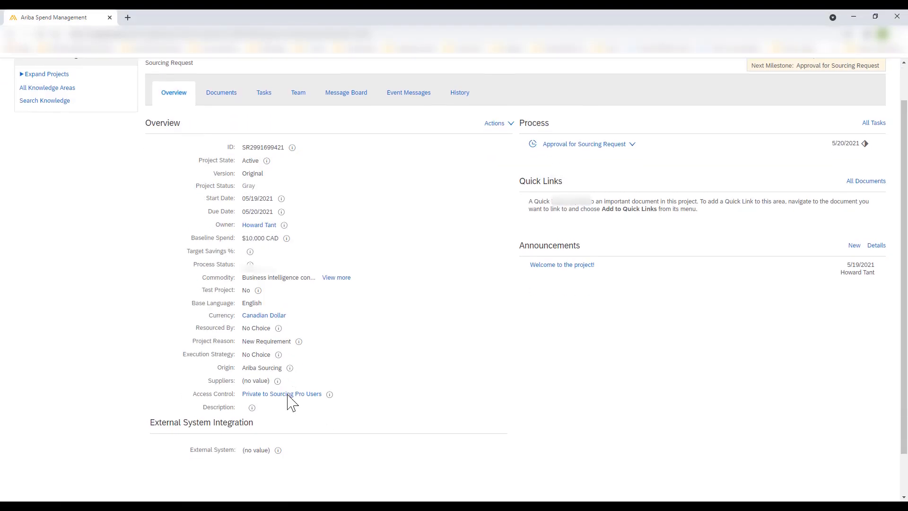
scroll(290, 400, down, 2)
scroll(270, 345, up, 2)
click(232, 139)
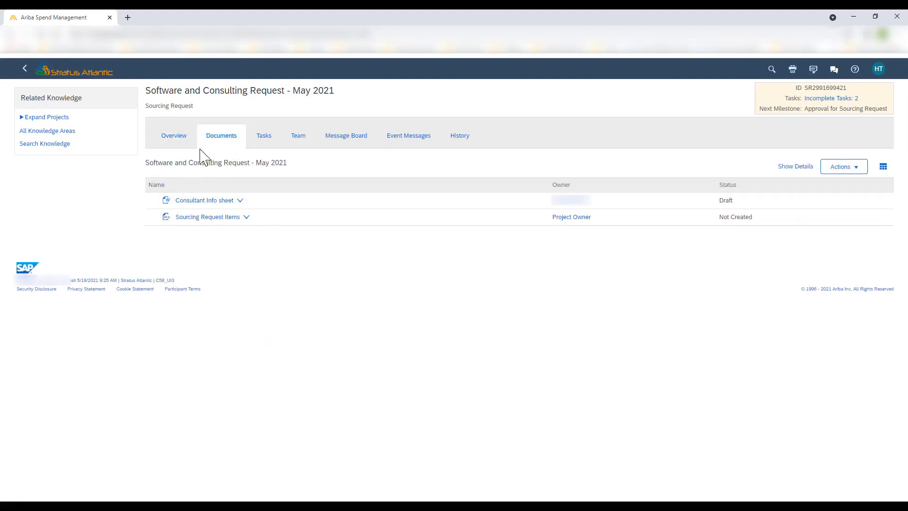
click(264, 138)
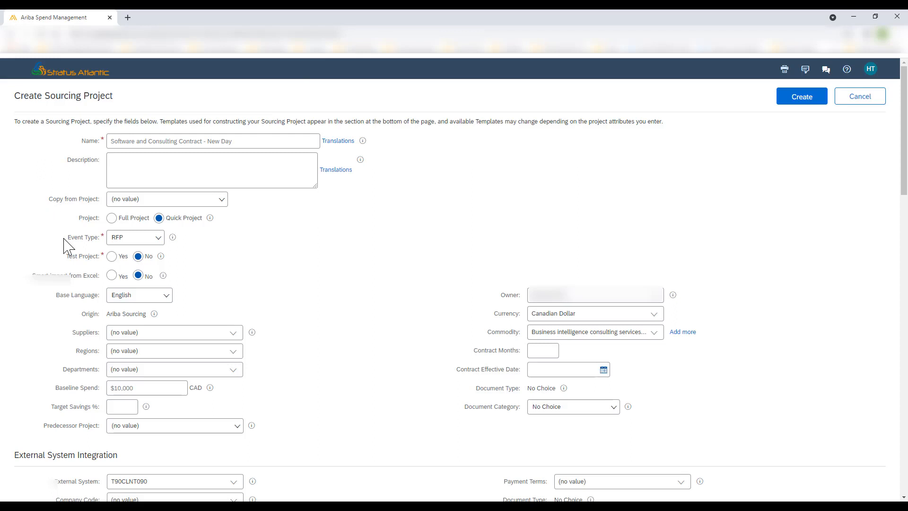
Review the fields of the quick project creation form
scroll(68, 246, down, 2)
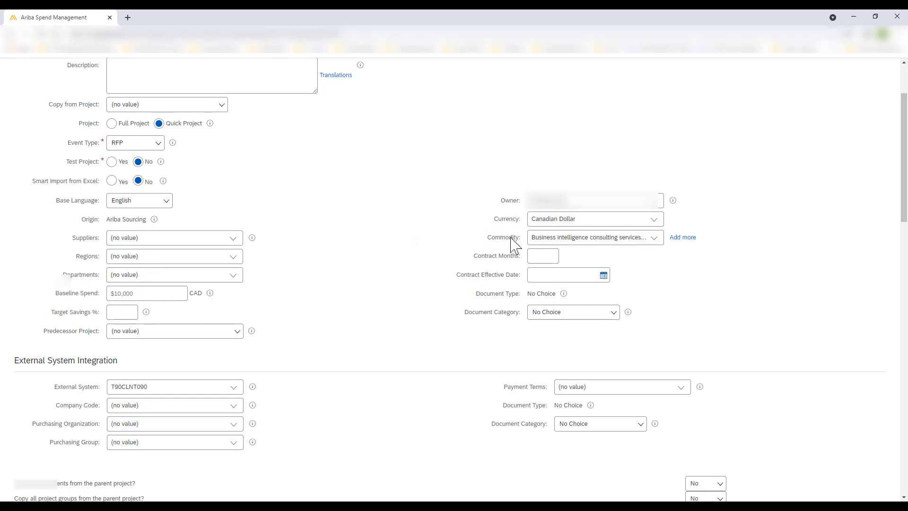
scroll(426, 279, down, 1)
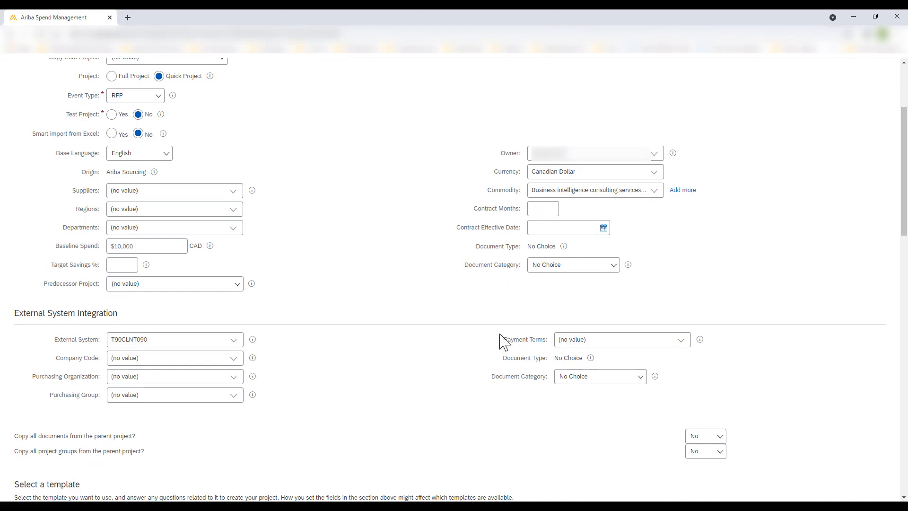
scroll(389, 326, up, 3)
scroll(389, 326, up, 1)
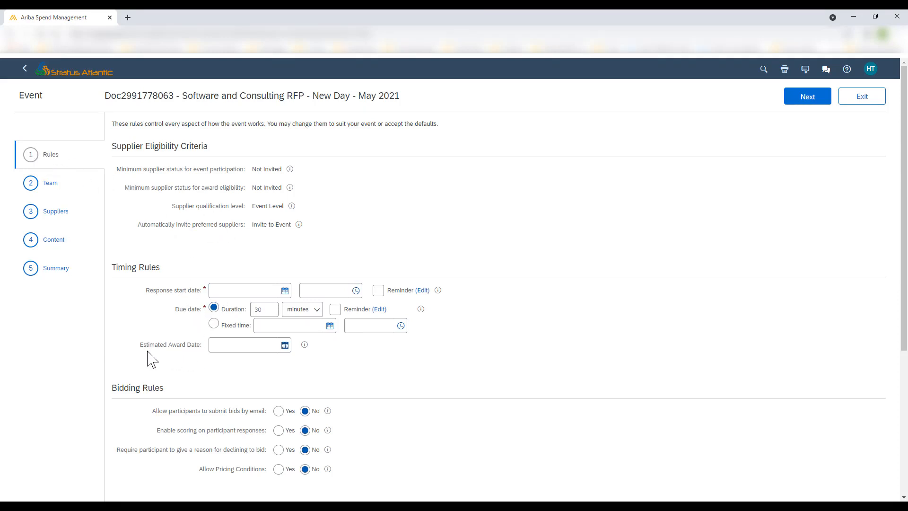
Review the RFP event's rules, then its team, suppliers and content pages
scroll(169, 385, down, 5)
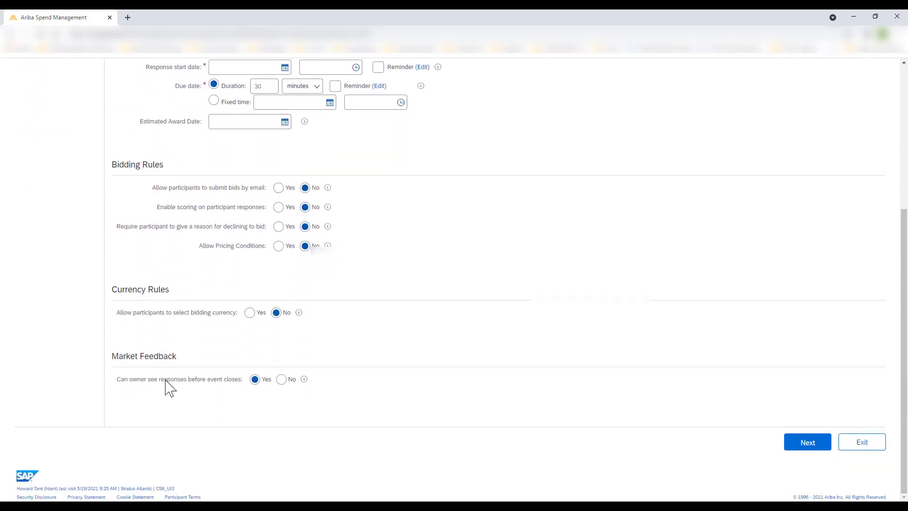
scroll(89, 325, up, 5)
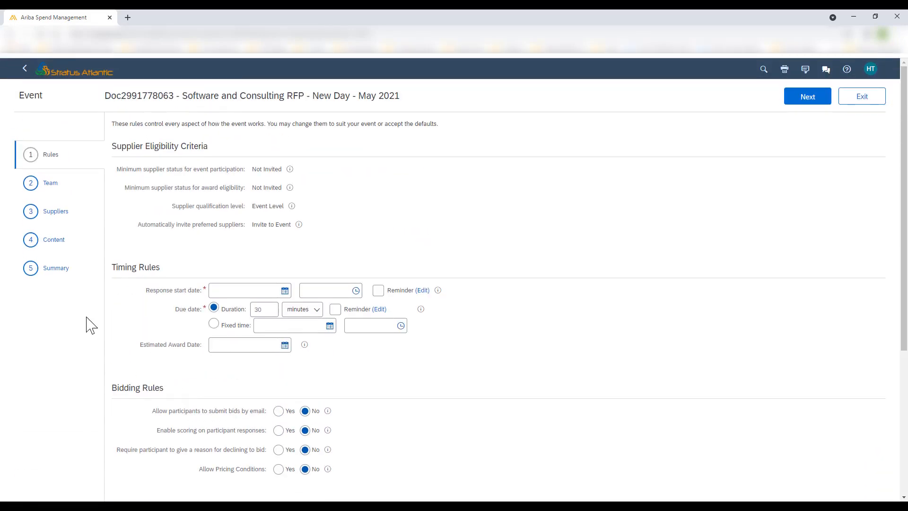
click(51, 186)
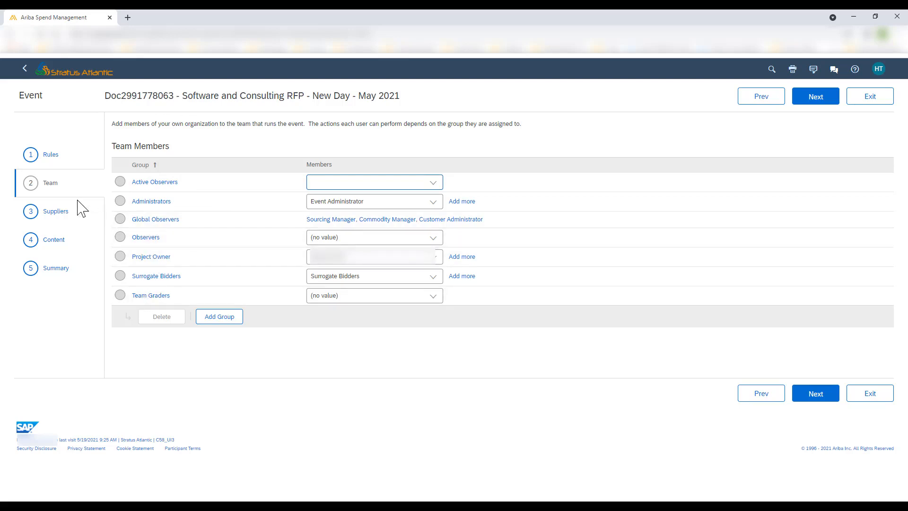
click(57, 219)
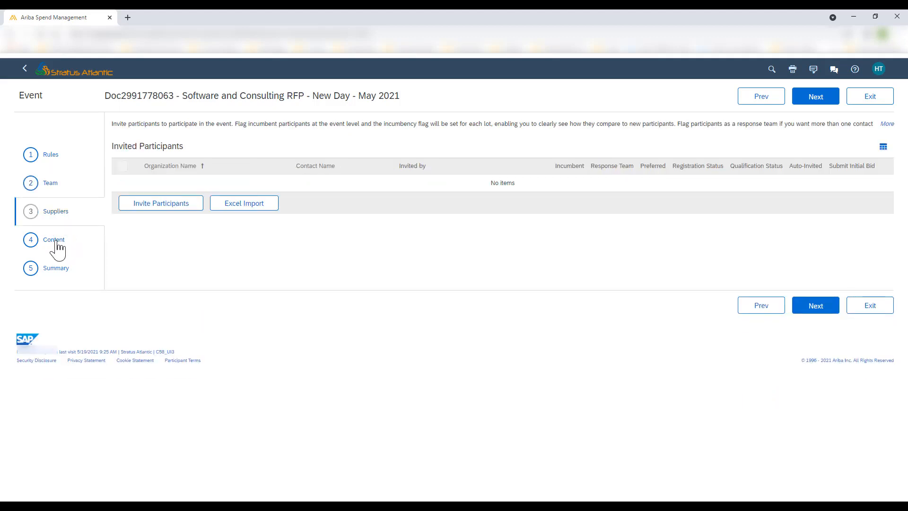
click(56, 243)
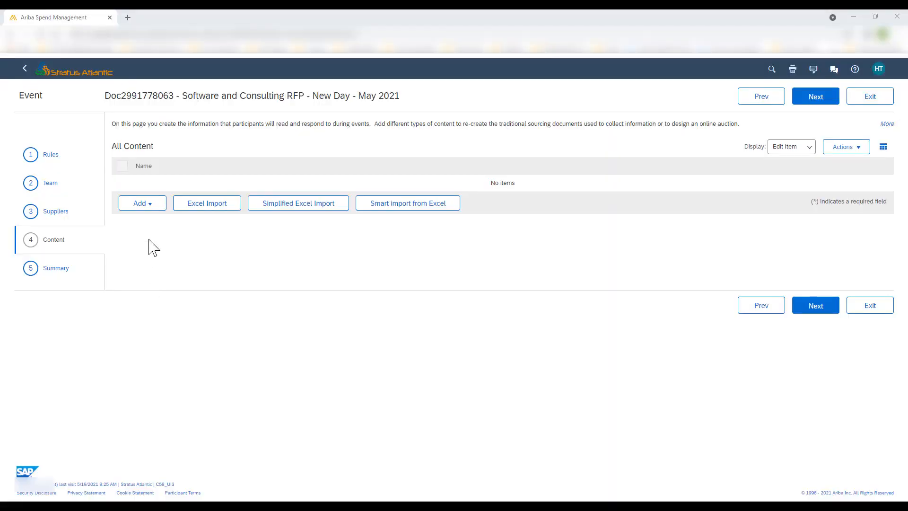
Copy all content of the library document RFP Terms & Conditions into the event's content
click(148, 207)
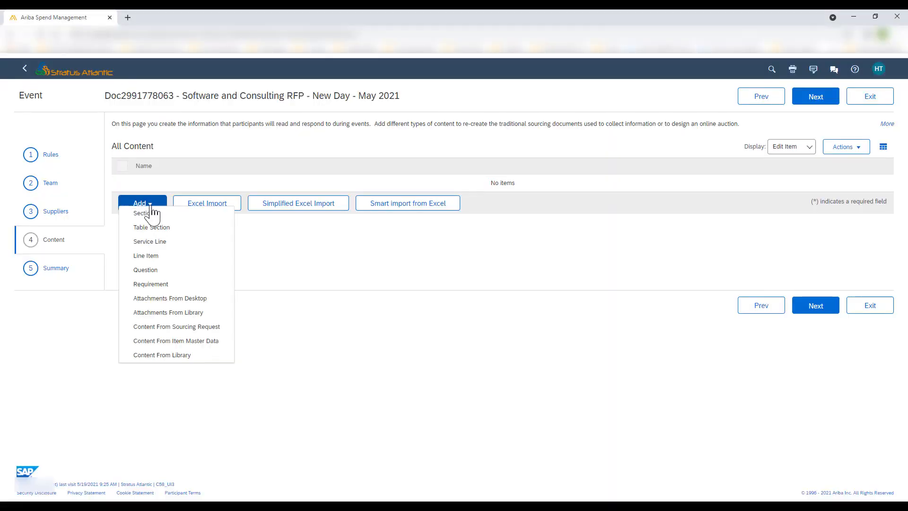
click(162, 356)
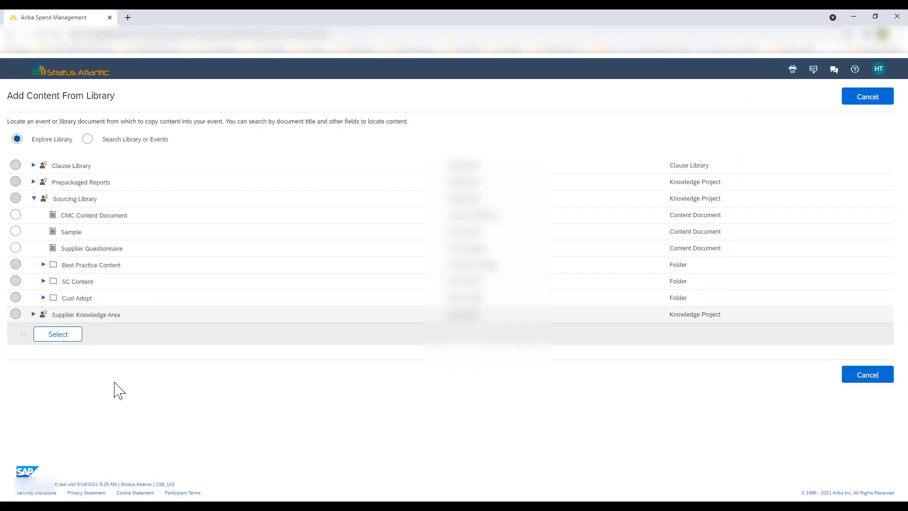
click(43, 298)
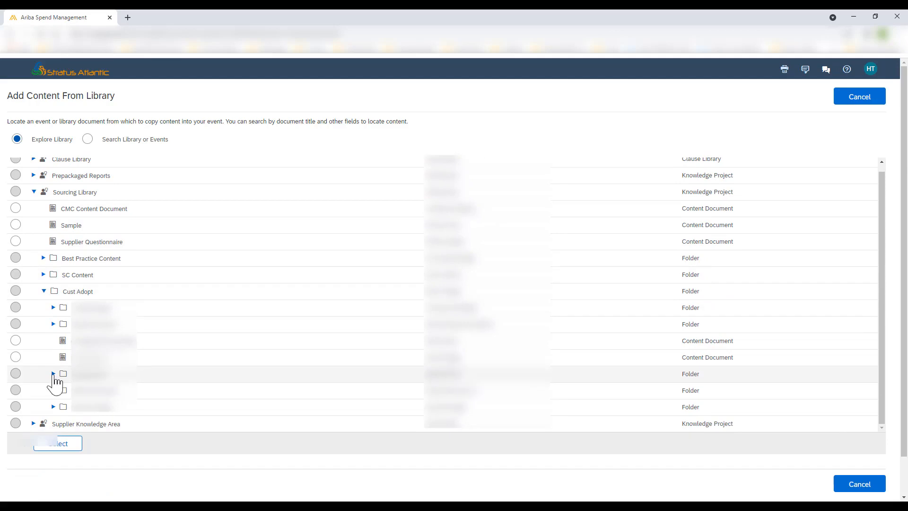
click(52, 374)
scroll(90, 248, down, 3)
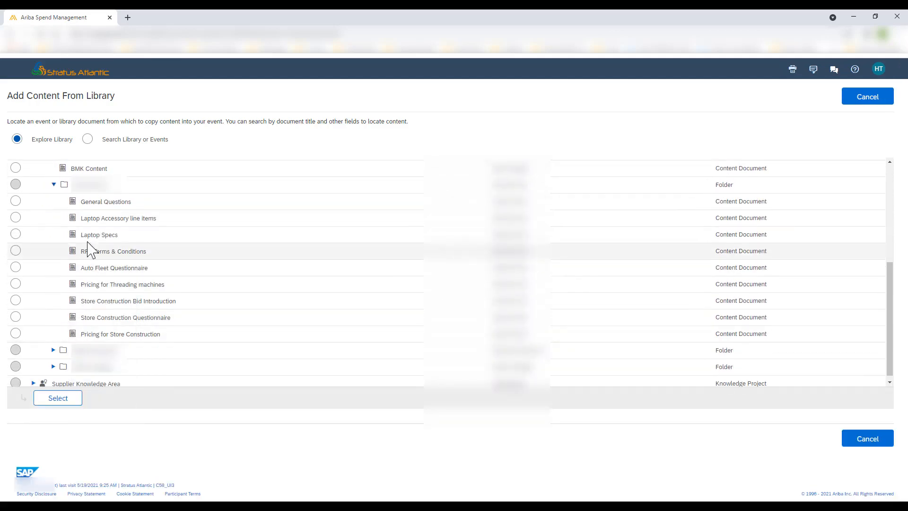
click(15, 201)
click(18, 250)
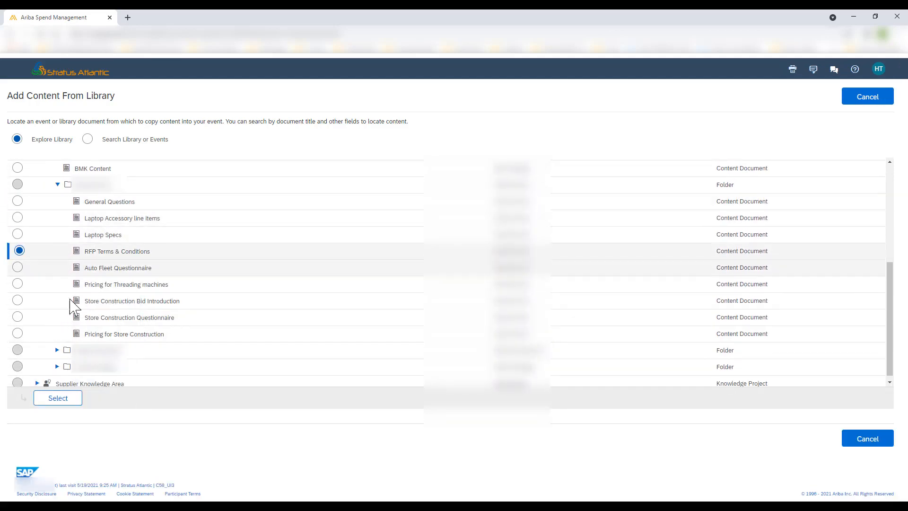
click(59, 400)
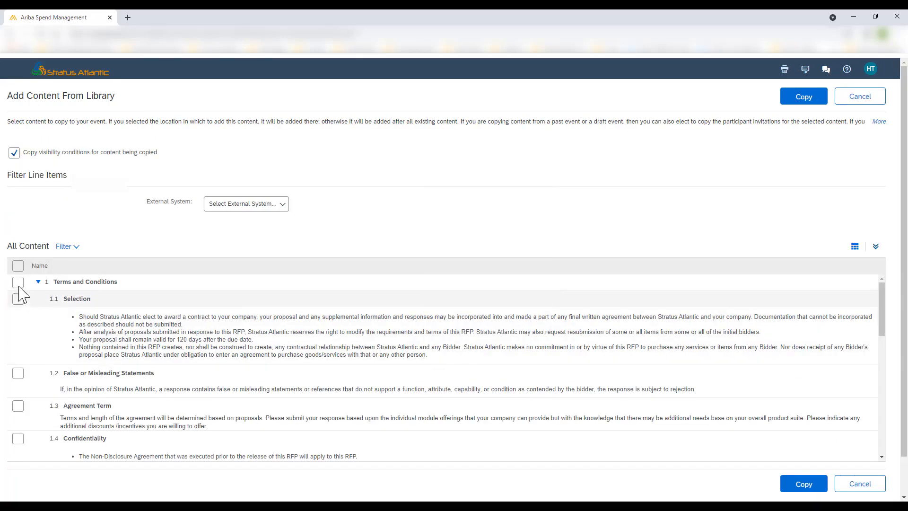
click(19, 265)
click(807, 102)
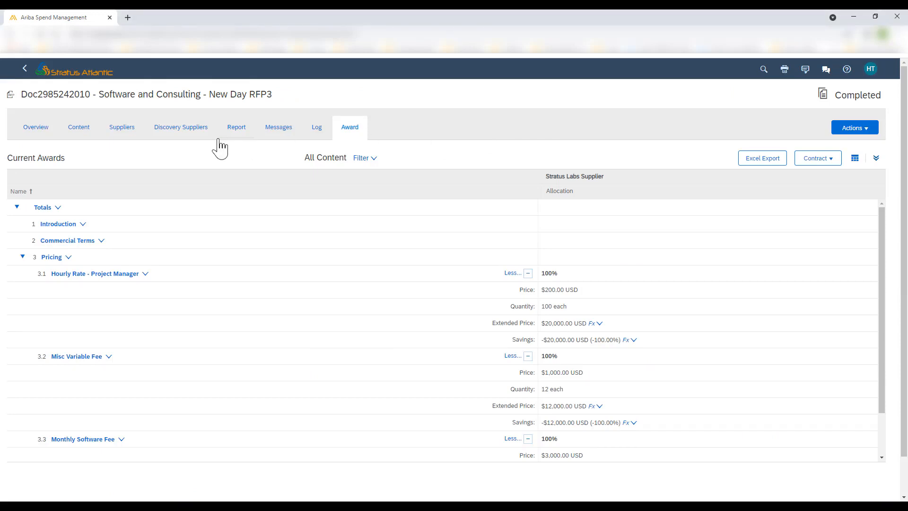
Create a new contract from the award for the participant Stratus Labs Supplier
click(810, 159)
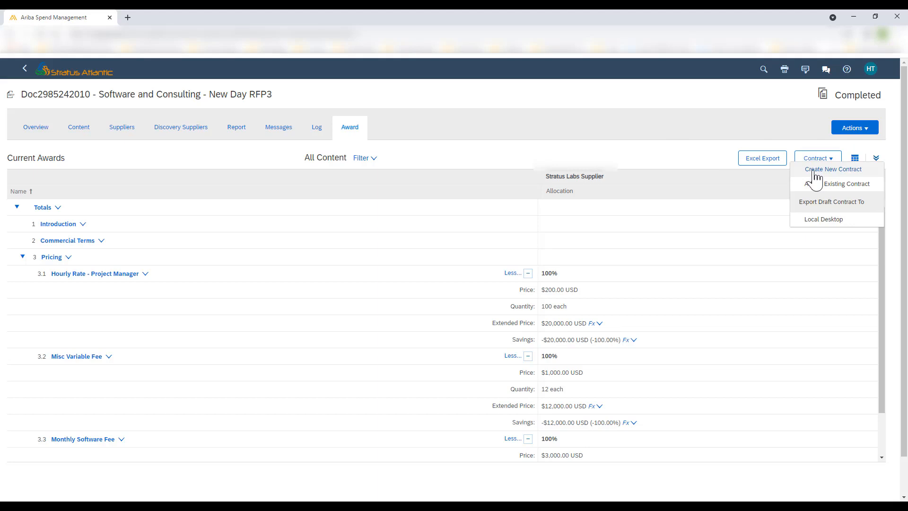
click(814, 170)
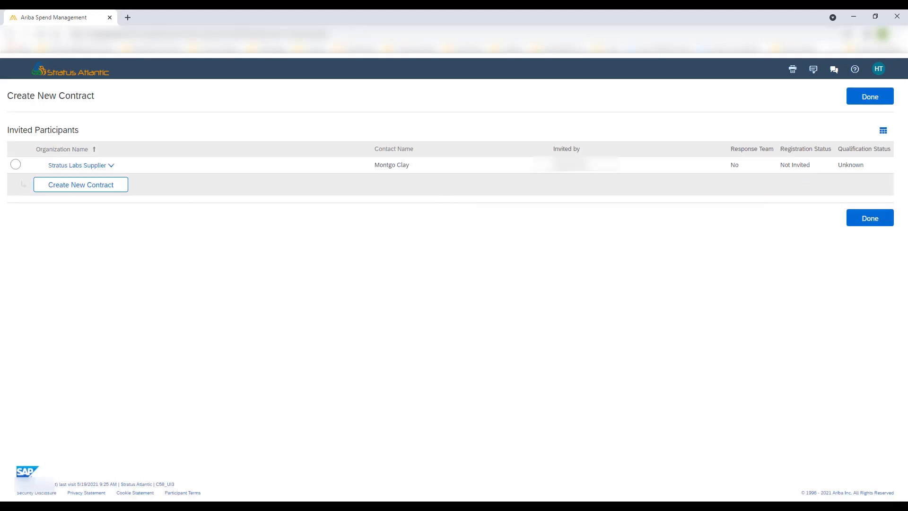
click(16, 164)
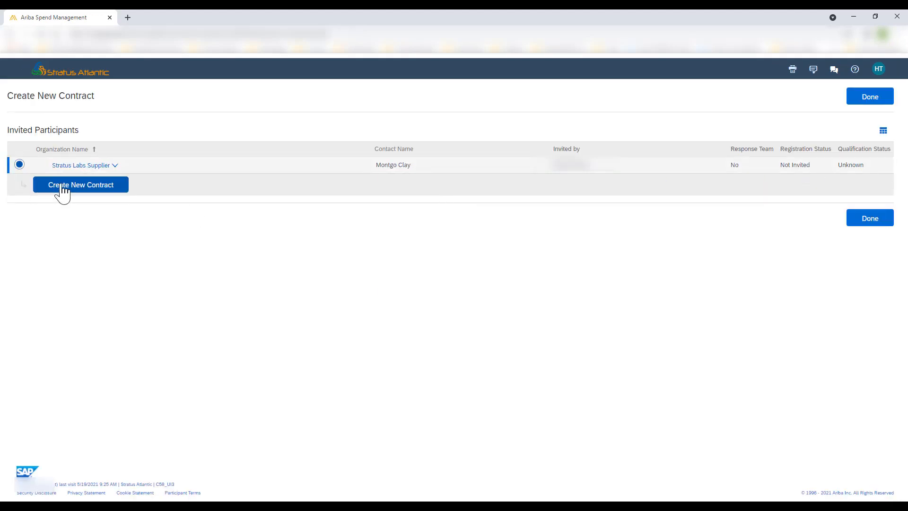
click(61, 189)
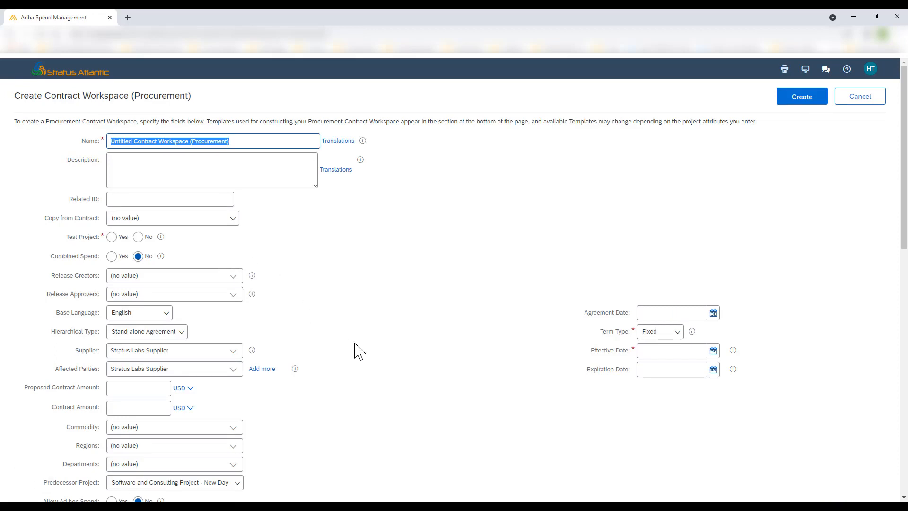
Review the fields of the procurement contract workspace creation form
scroll(348, 342, down, 2)
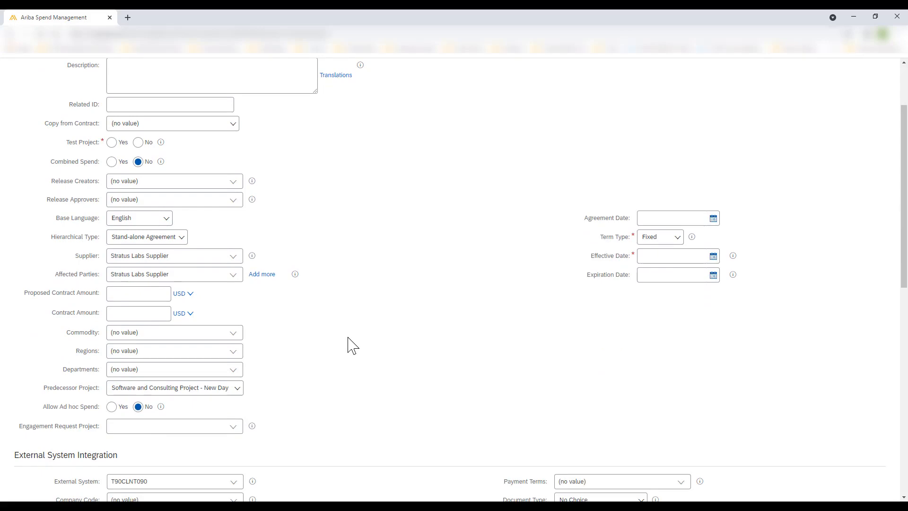
scroll(353, 346, down, 1)
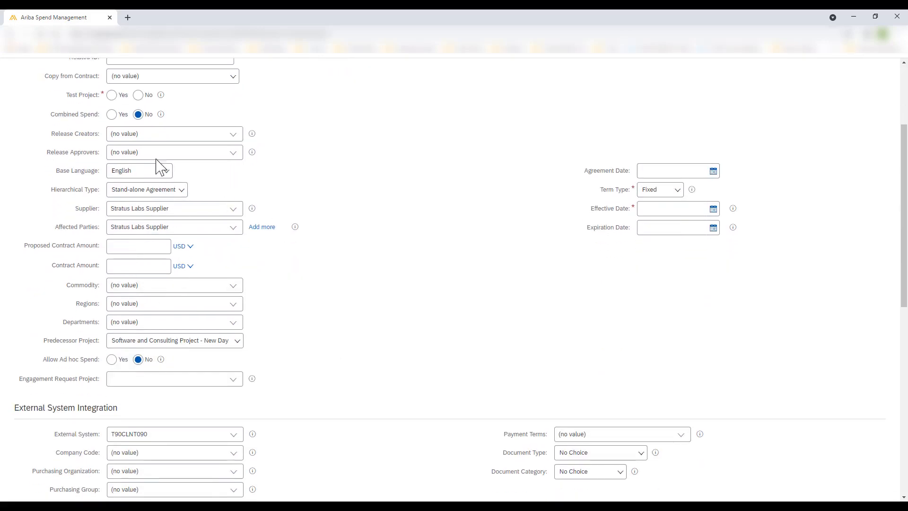
scroll(343, 230, down, 1)
scroll(342, 229, down, 2)
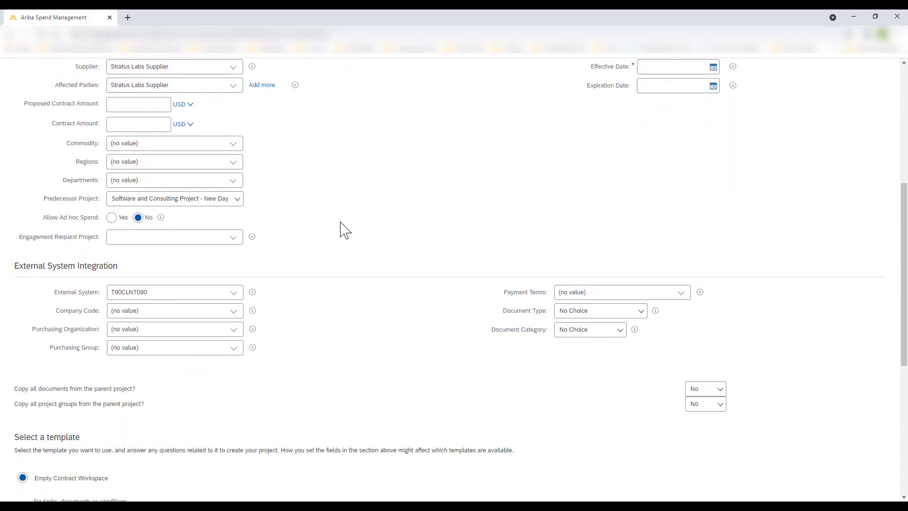
scroll(342, 228, up, 6)
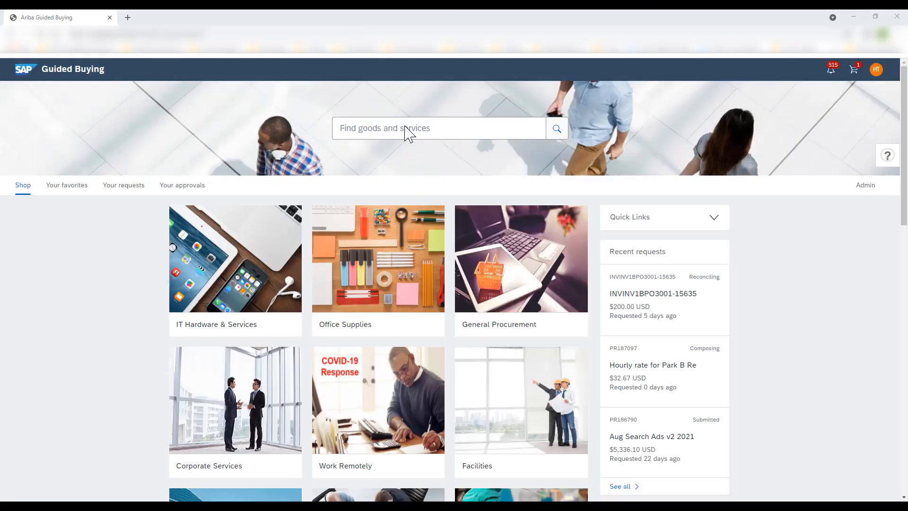
Switch to Guided Buying, search for bailey, and open the Bailey Tech Rate Cards result
click(406, 128)
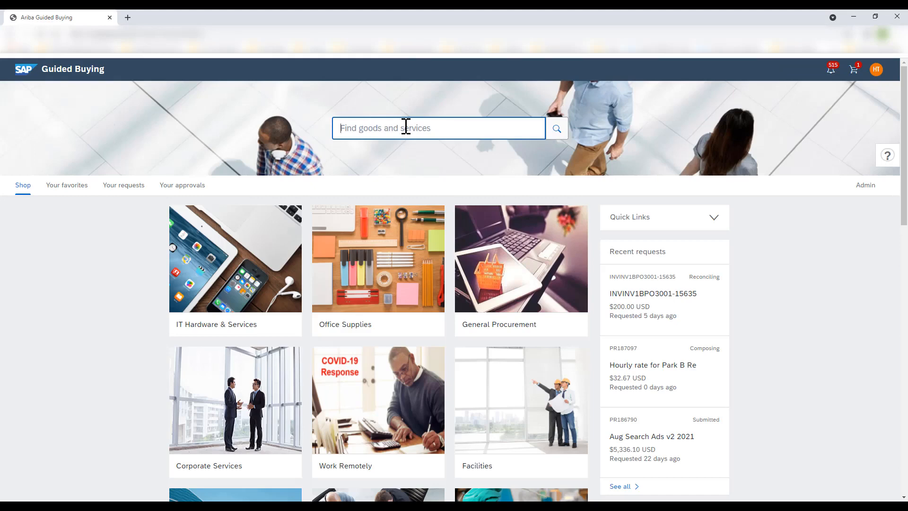
text(baile)
text(y)
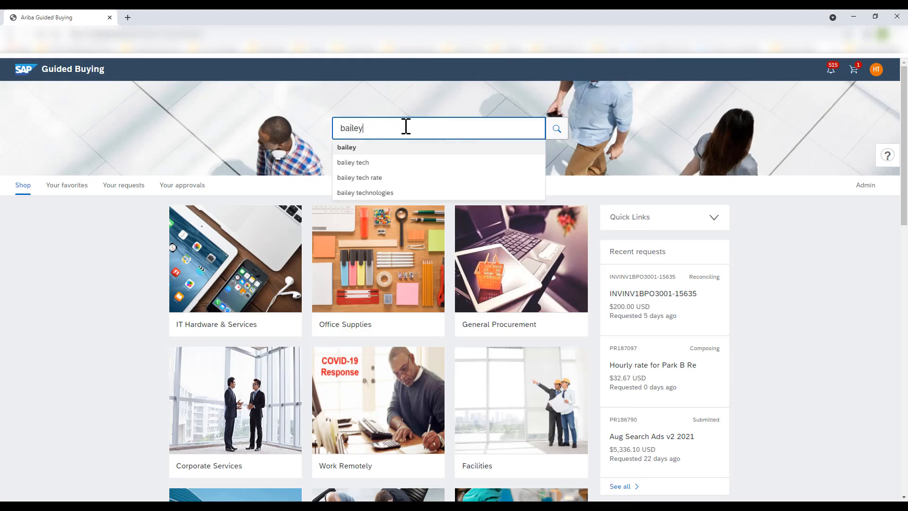
key(Return)
scroll(168, 257, down, 15)
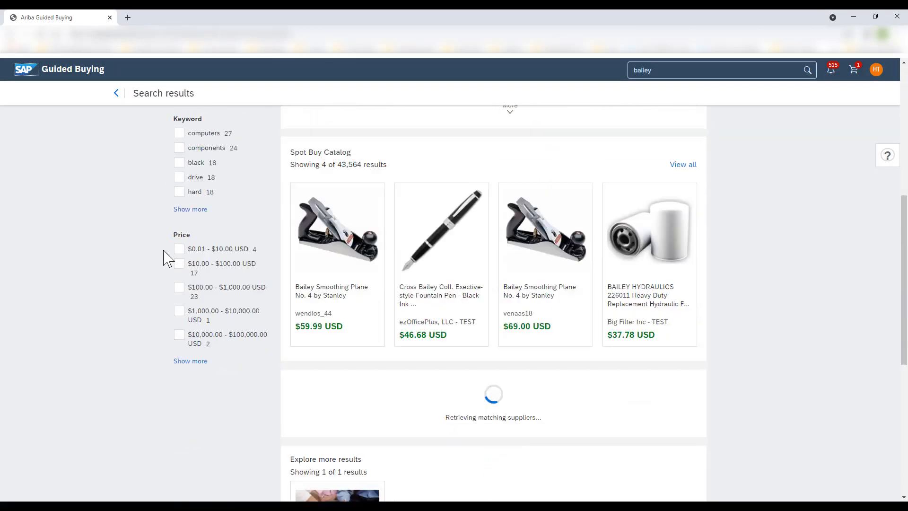
click(330, 343)
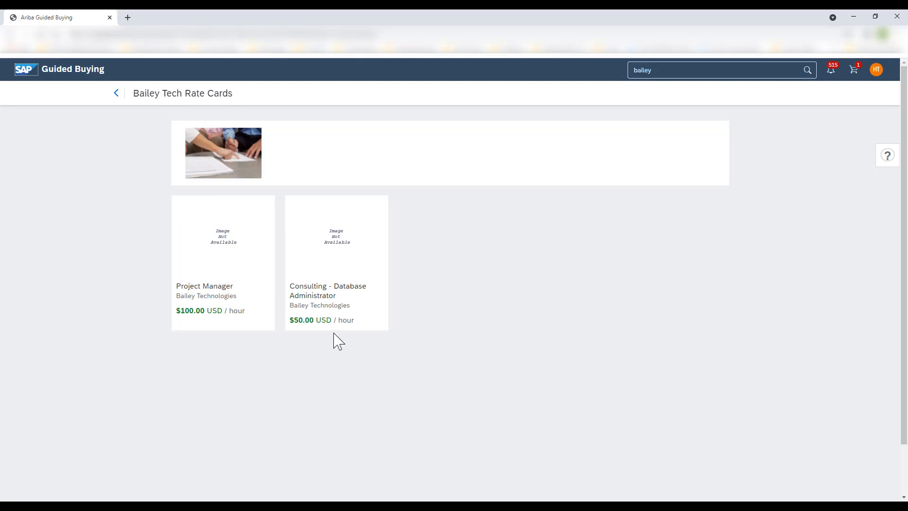
mouse_move(239, 263)
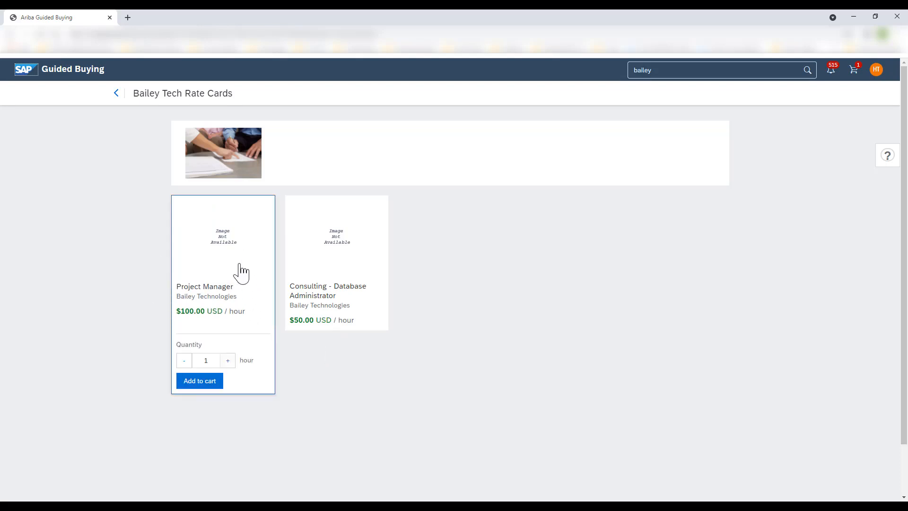
Open the Project Manager rate card item and examine its supplier part number and contract reference
click(235, 279)
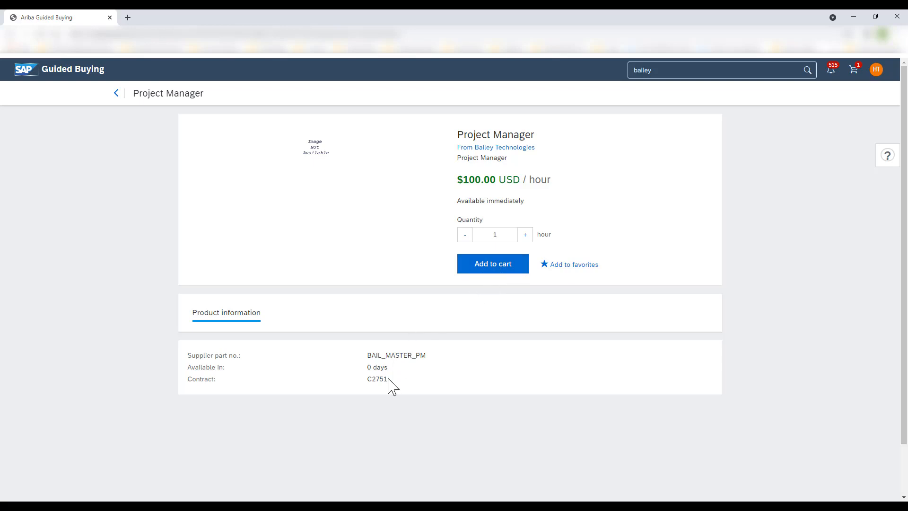
drag(391, 383, 363, 386)
click(384, 389)
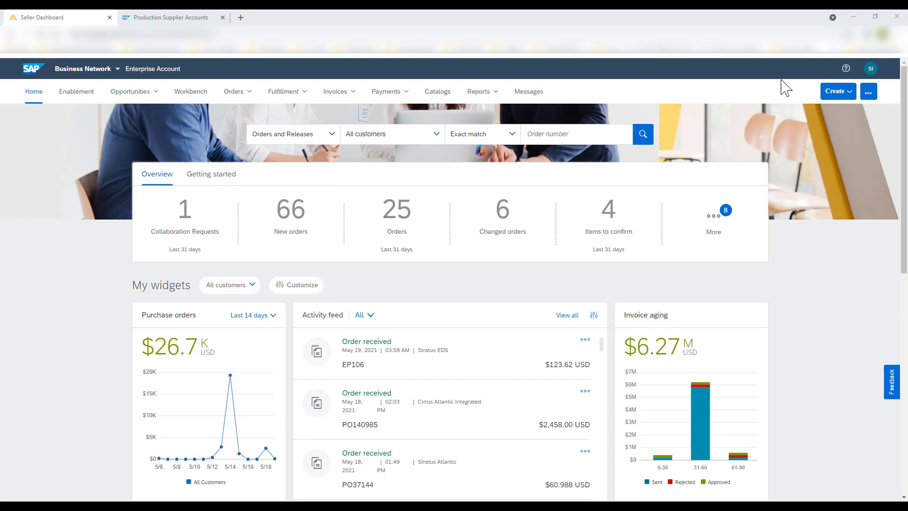
Create a contract invoice for contract C2818 from the supplier account and open its list of contract items to add
click(840, 93)
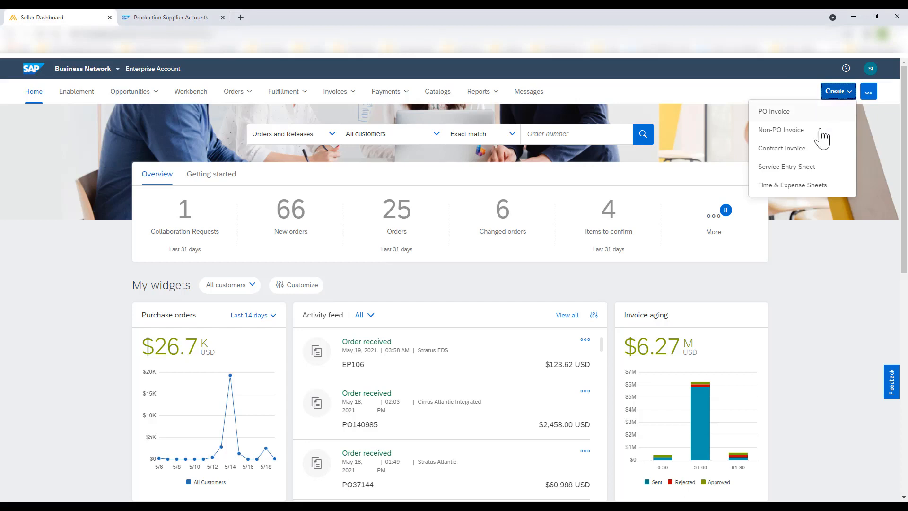
click(789, 151)
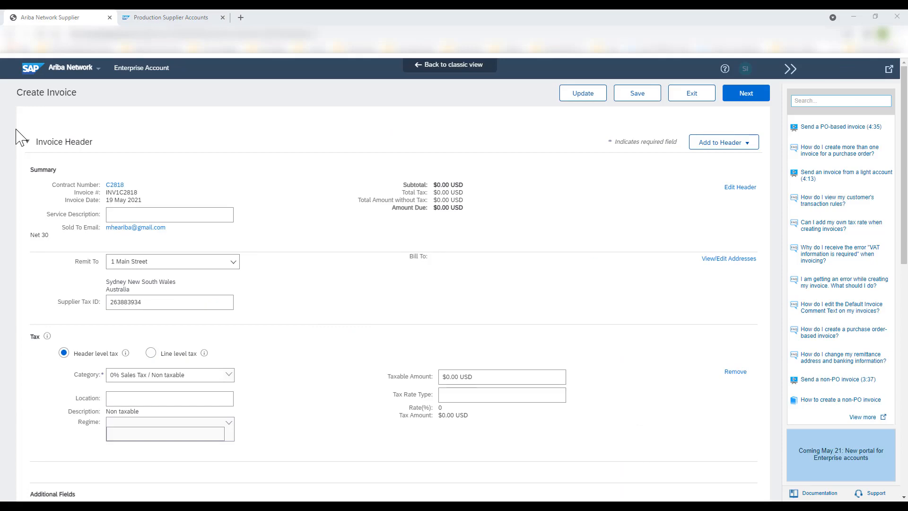
scroll(16, 138, down, 10)
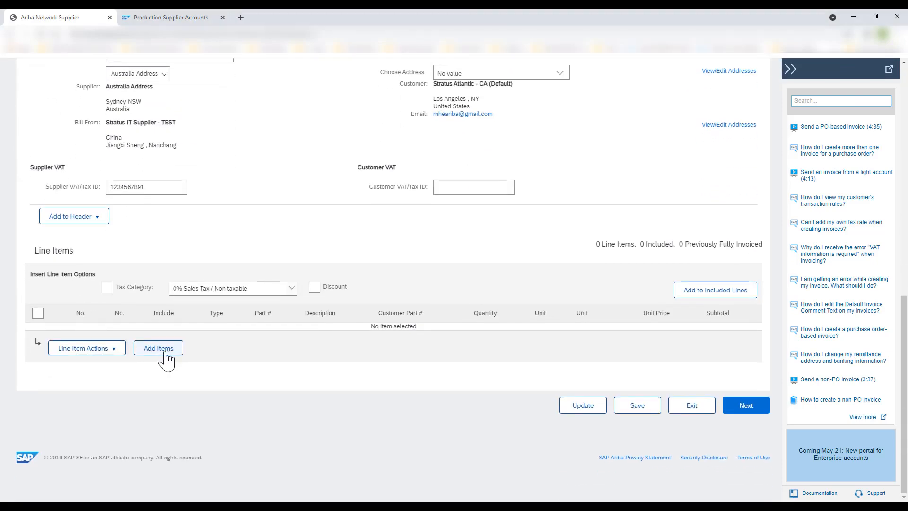
click(168, 353)
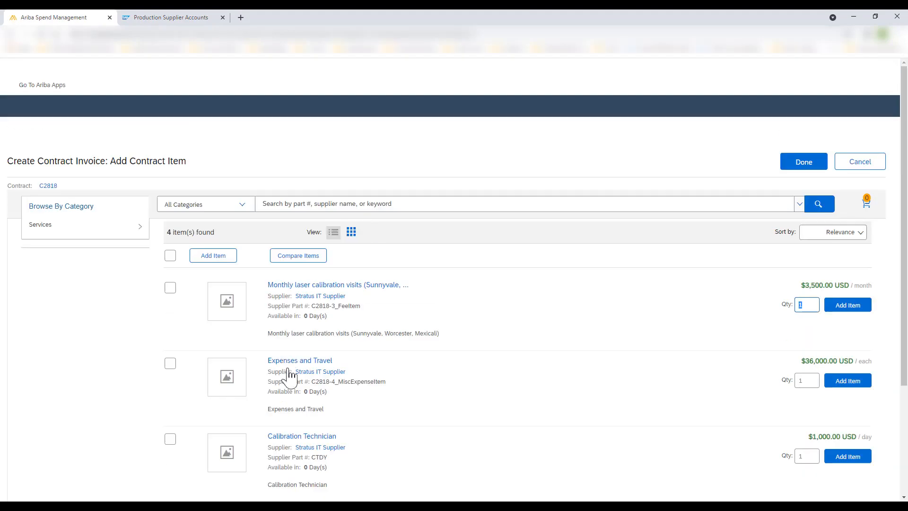
scroll(95, 350, down, 2)
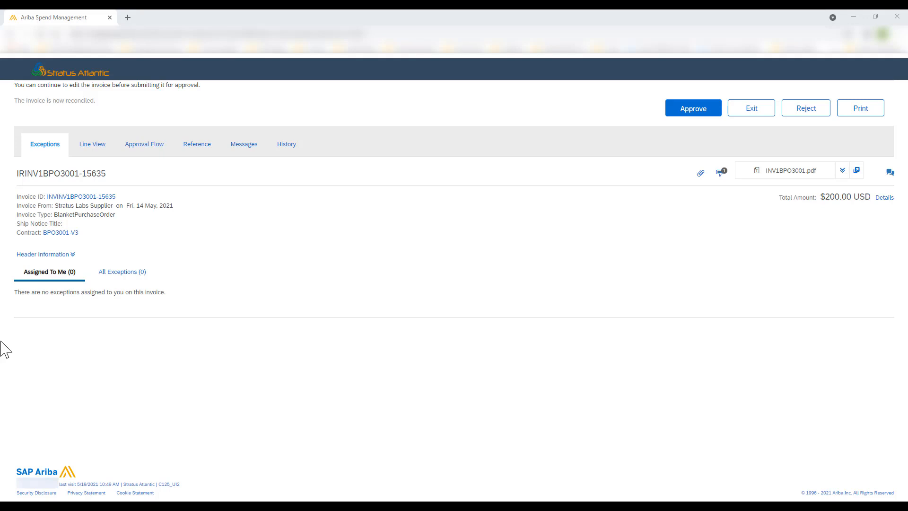
Approve the reconciled invoice IRINV1BPO3001-15635 from Stratus Labs Supplier
click(684, 112)
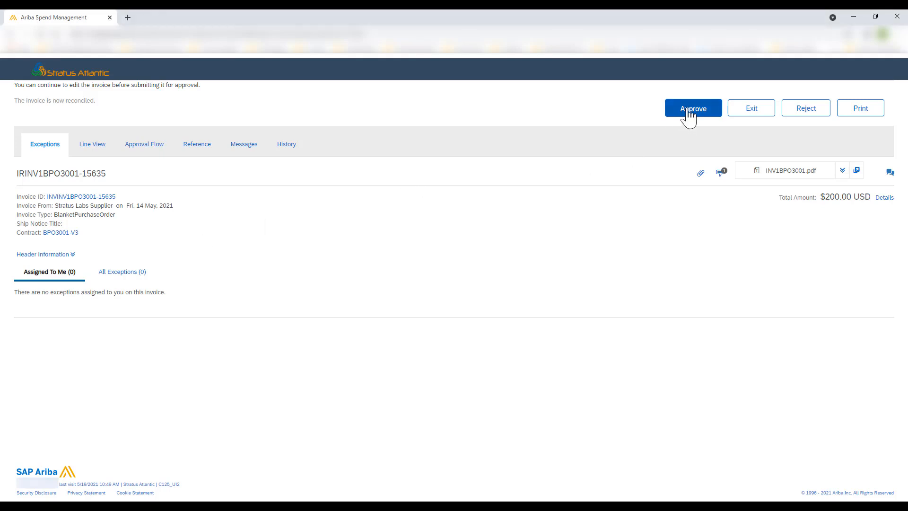
click(802, 99)
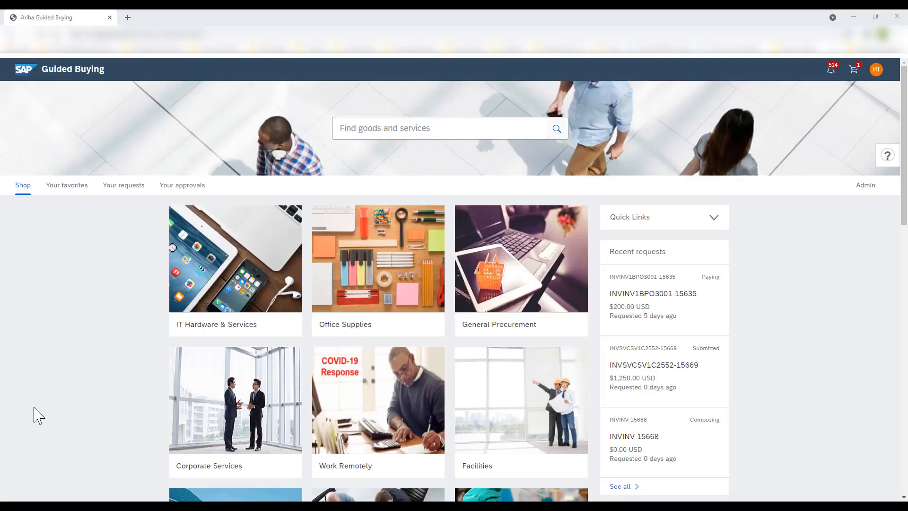
Open your requests in Guided Buying and filter the list to invoice requests
click(124, 187)
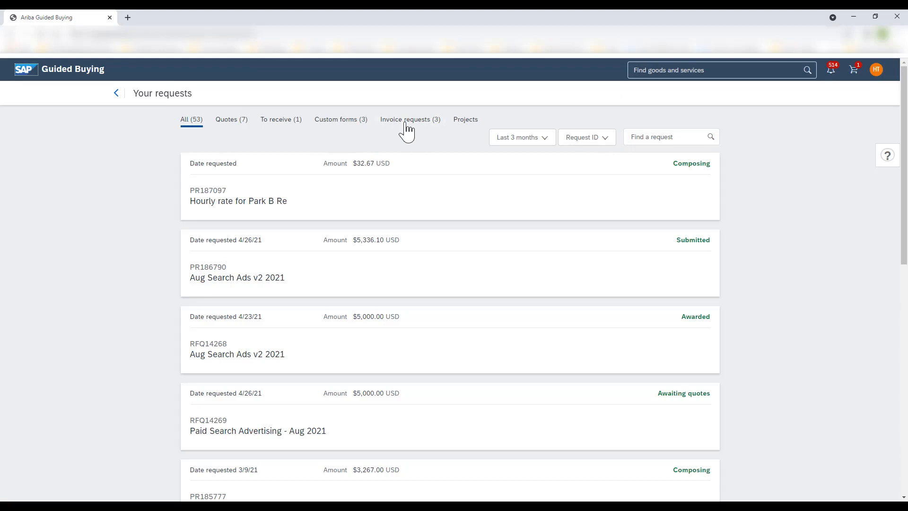
click(406, 124)
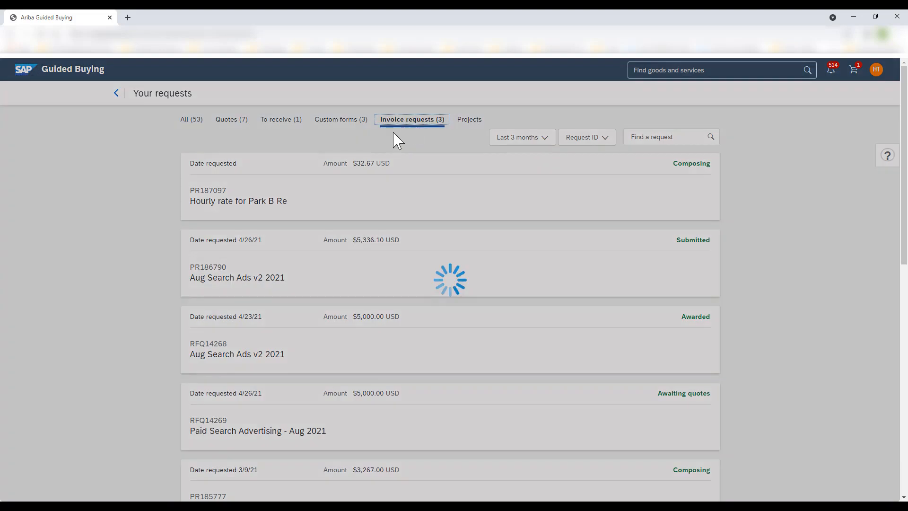
click(229, 203)
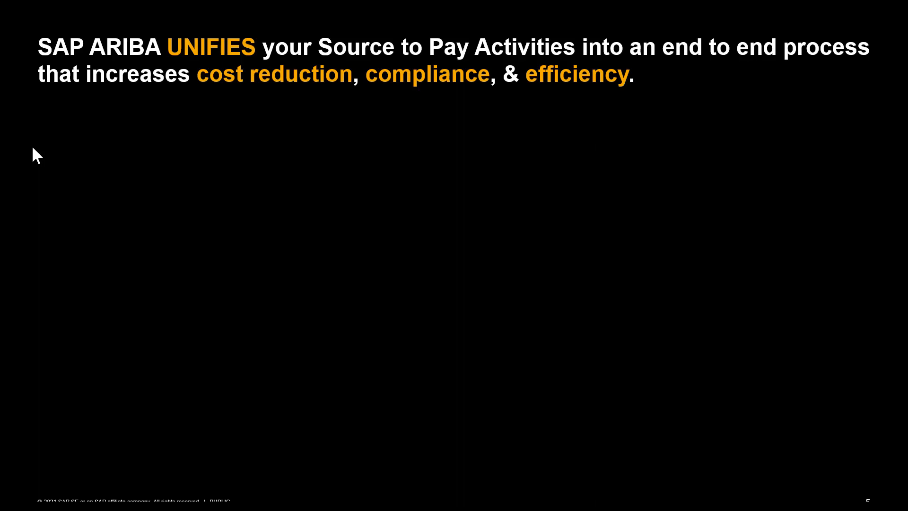
key(Right)
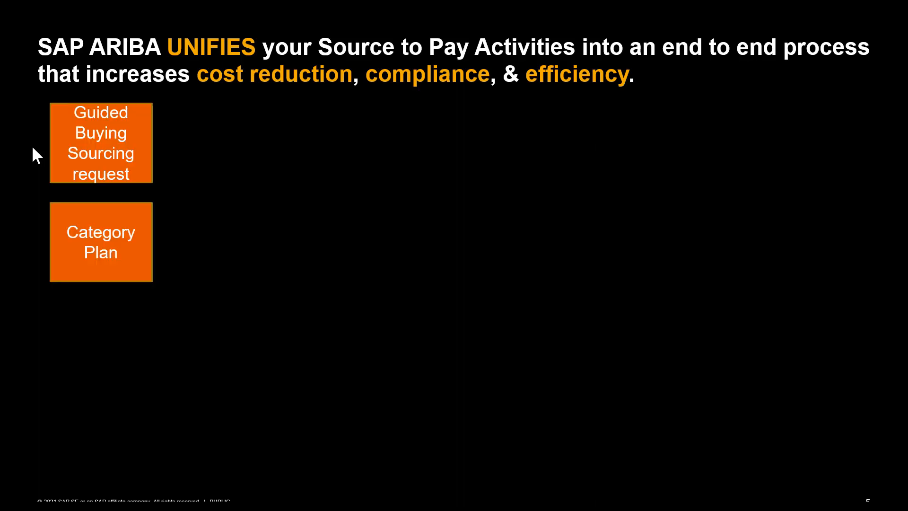
key(Right)
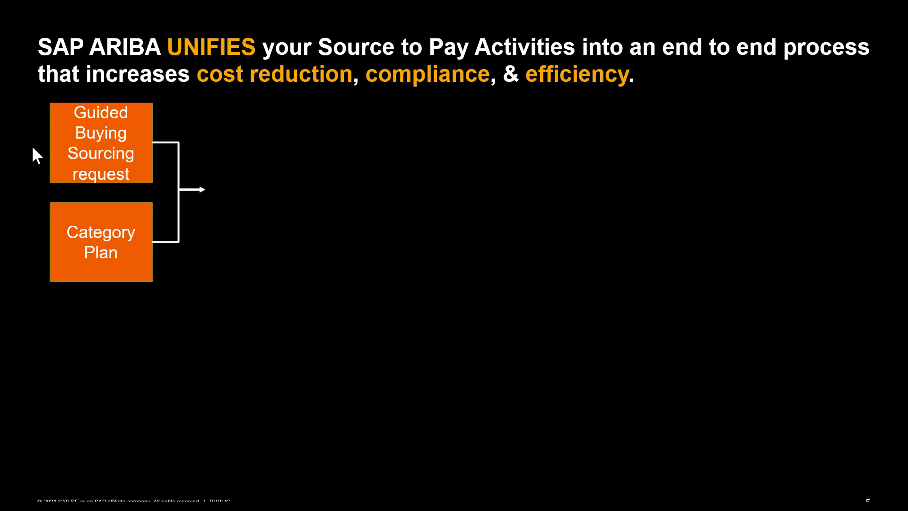